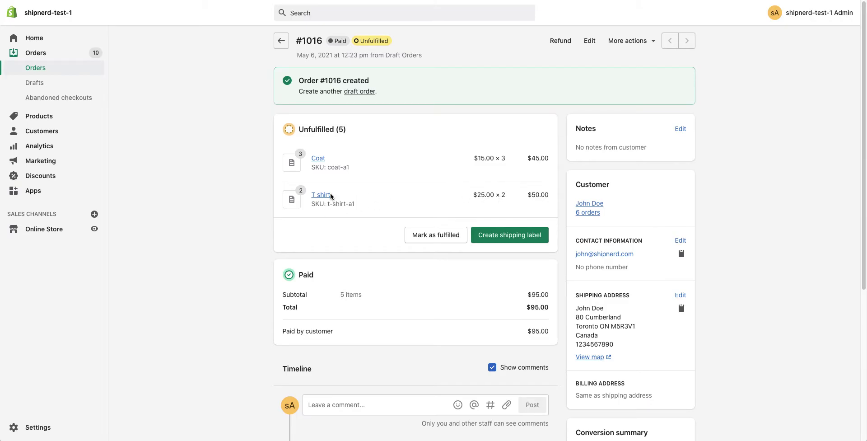
Switch to ShipNerd, open My Shipments and show the details of the pending Shipnerd-Test-1 order.
click(176, 0)
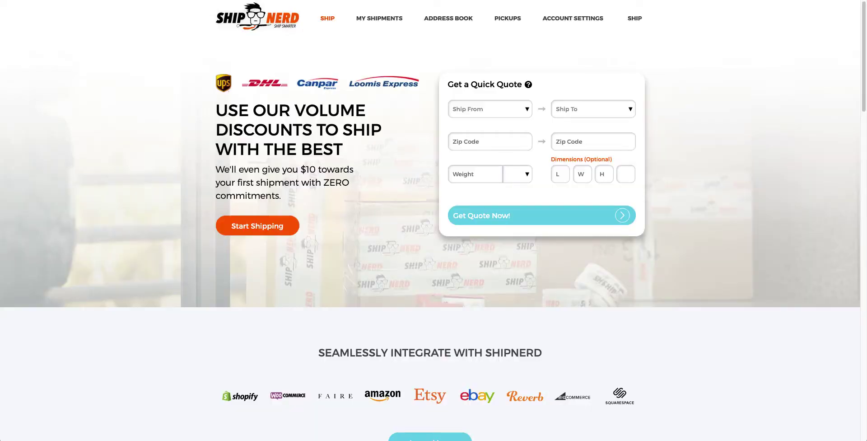
click(374, 19)
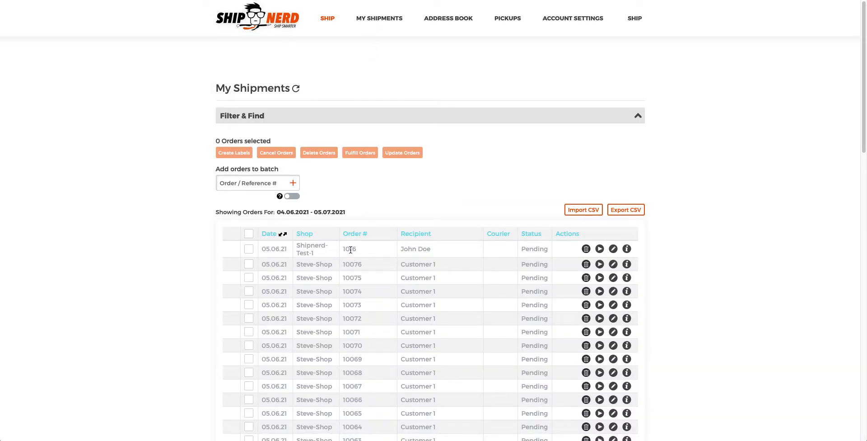
click(627, 249)
scroll(626, 248, down, 2)
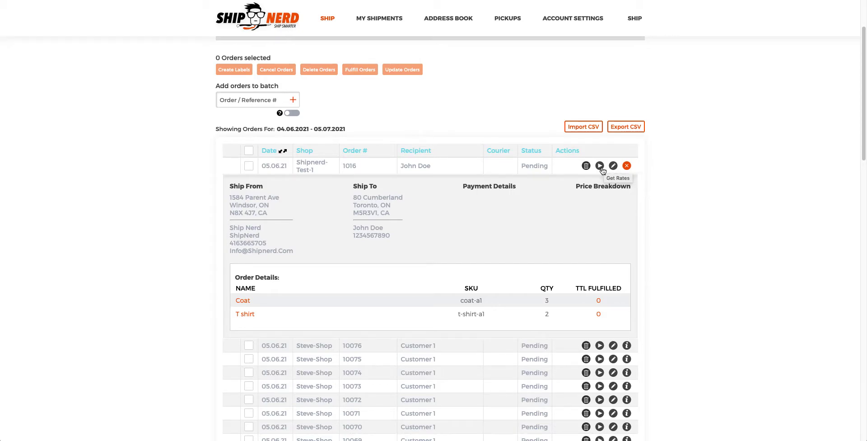
Get rates for the Shipnerd-Test-1 order, buy its label at the Fast service level and decline the access point delivery.
click(599, 166)
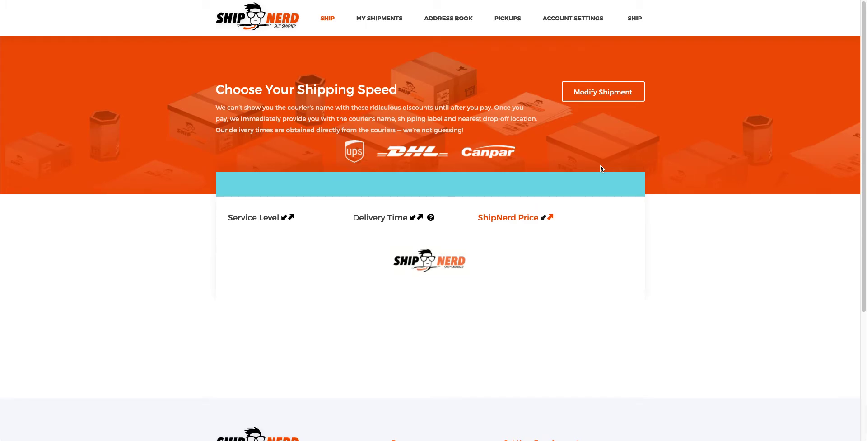
click(530, 251)
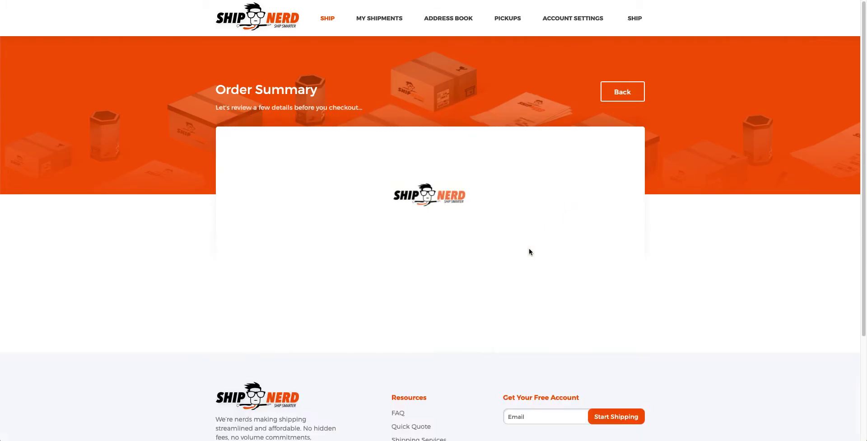
scroll(535, 264, down, 2)
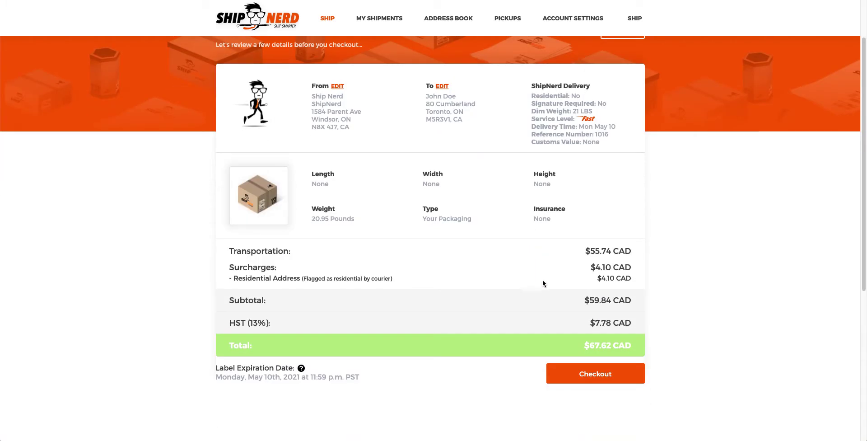
click(580, 372)
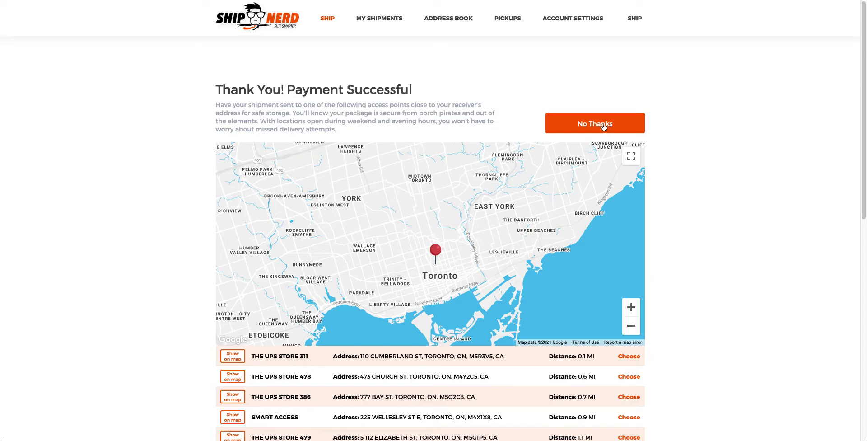
click(603, 127)
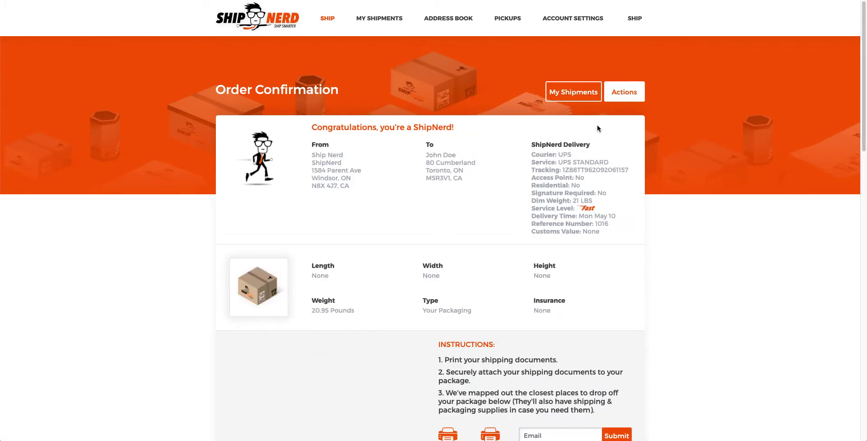
Partially fulfill the order with 3 of the Coat and 1 of the T shirt.
scroll(410, 232, down, 2)
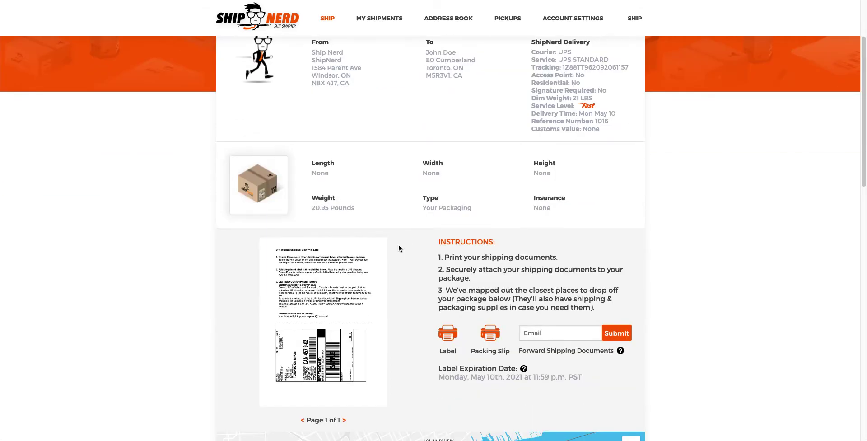
scroll(365, 296, up, 2)
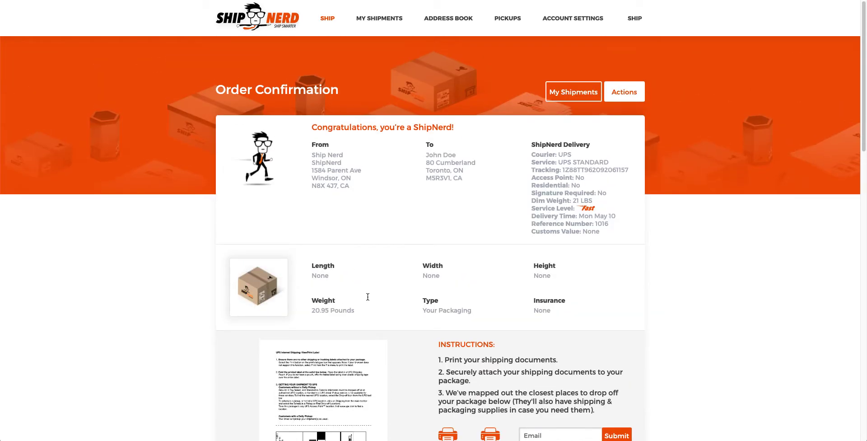
click(635, 93)
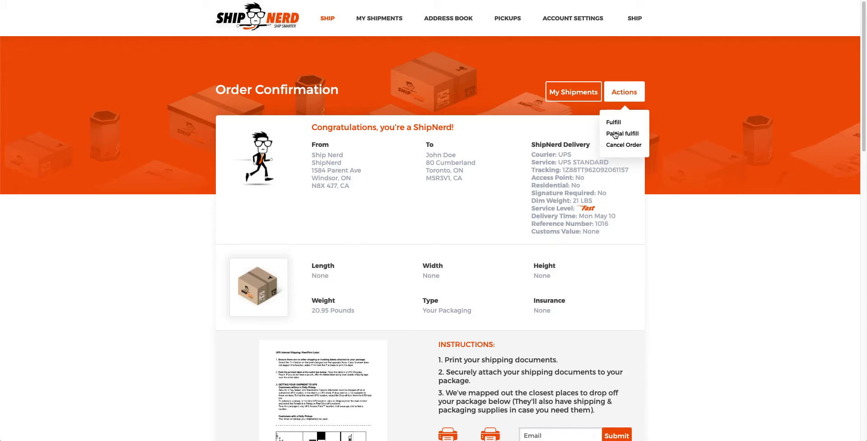
click(615, 135)
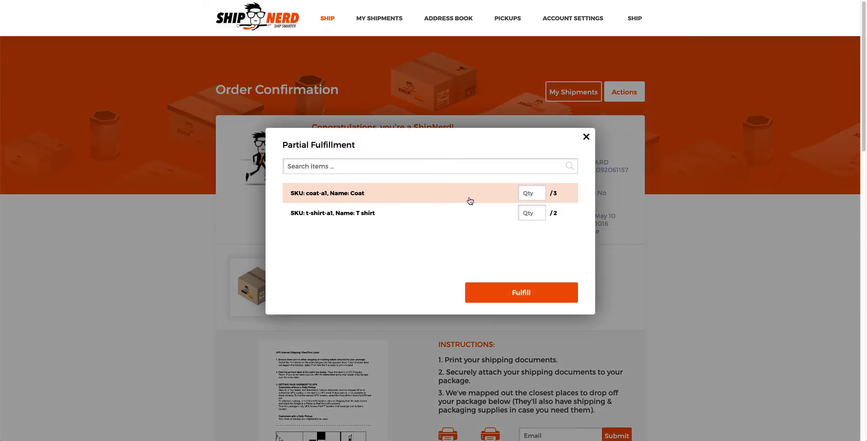
text(3)
text(1)
click(522, 293)
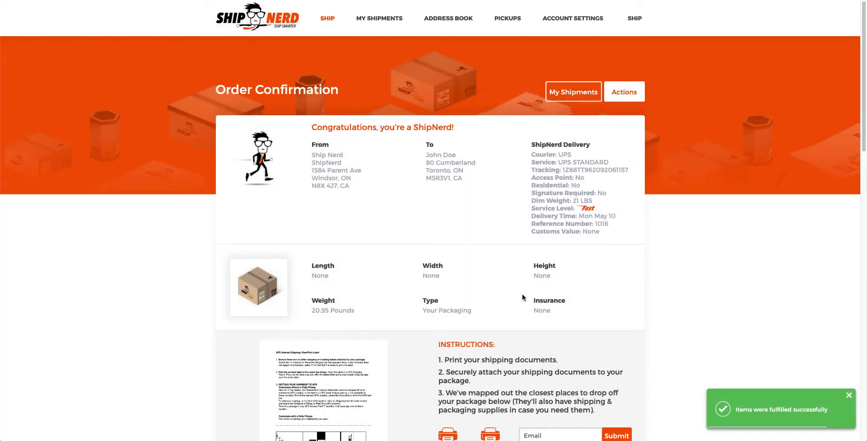
click(849, 395)
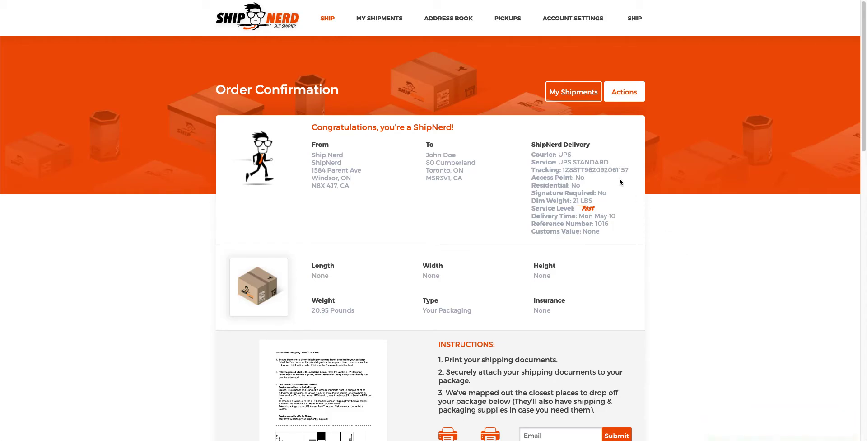
Review the partially fulfilled order's item quantities in My Shipments and on its Shopify order page.
click(568, 92)
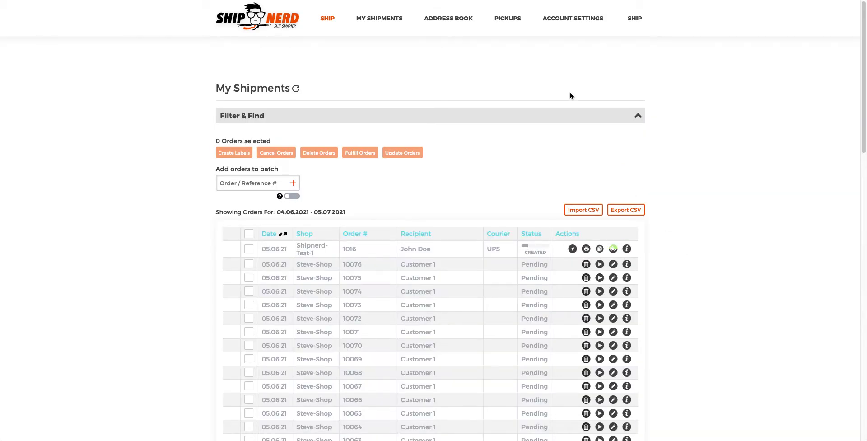
mouse_move(614, 252)
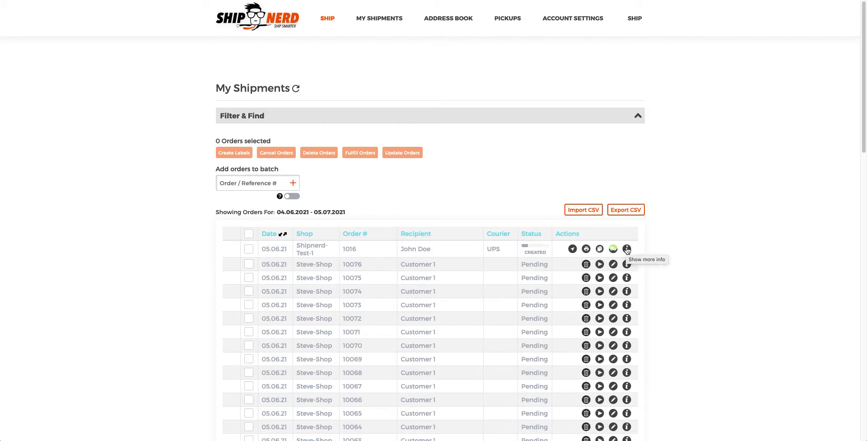
click(627, 249)
scroll(624, 250, down, 3)
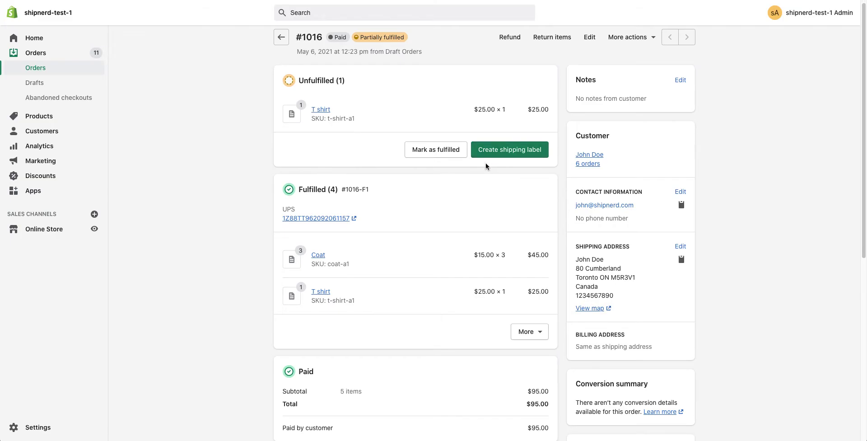
scroll(485, 163, down, 1)
scroll(542, 235, up, 1)
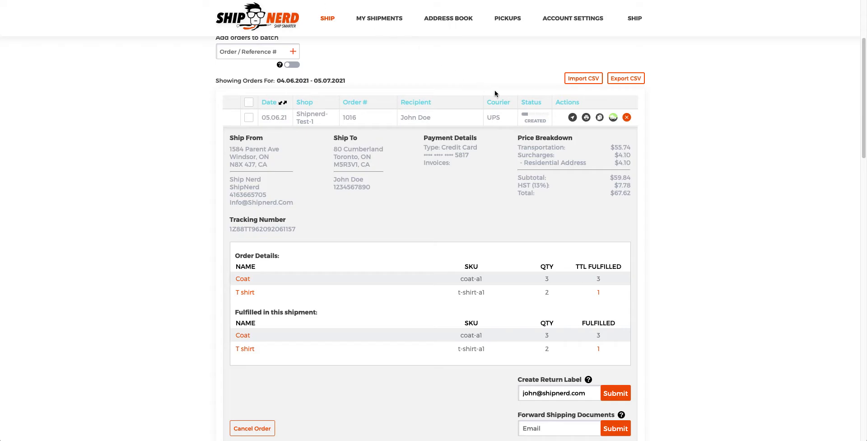
click(626, 117)
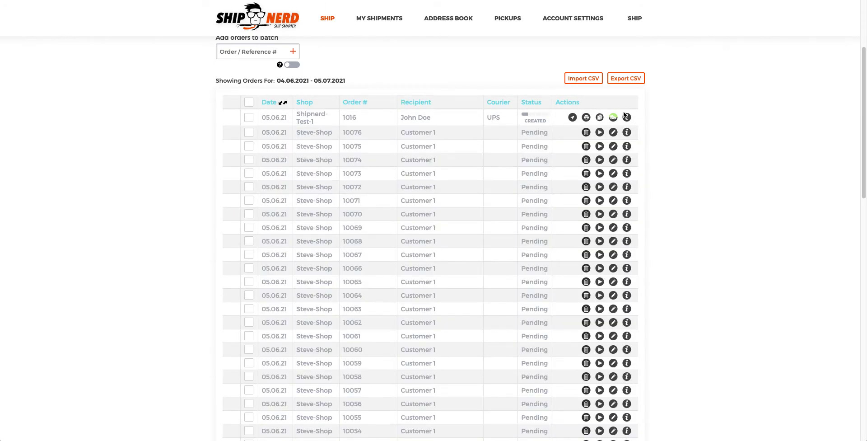
Duplicate the Shipnerd-Test-1 shipment with the same address and packaging details and get its rates.
click(600, 117)
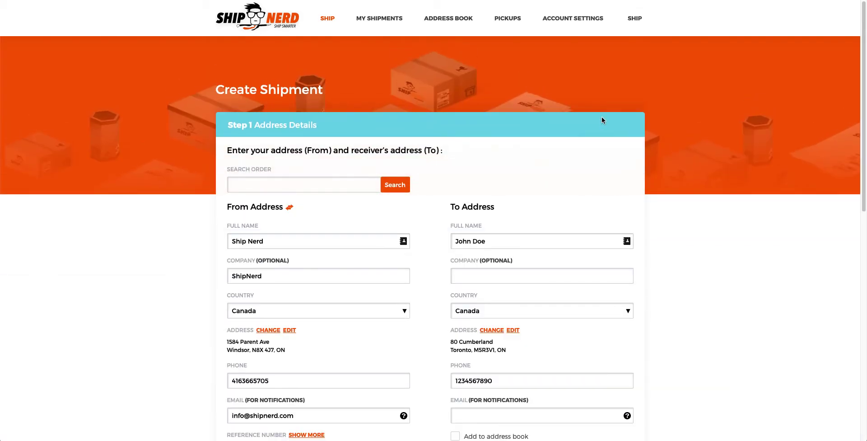
scroll(601, 120, down, 4)
click(584, 374)
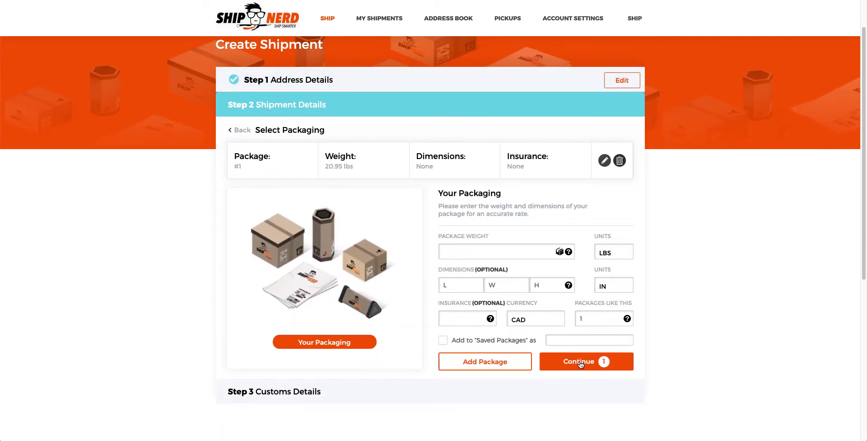
click(568, 362)
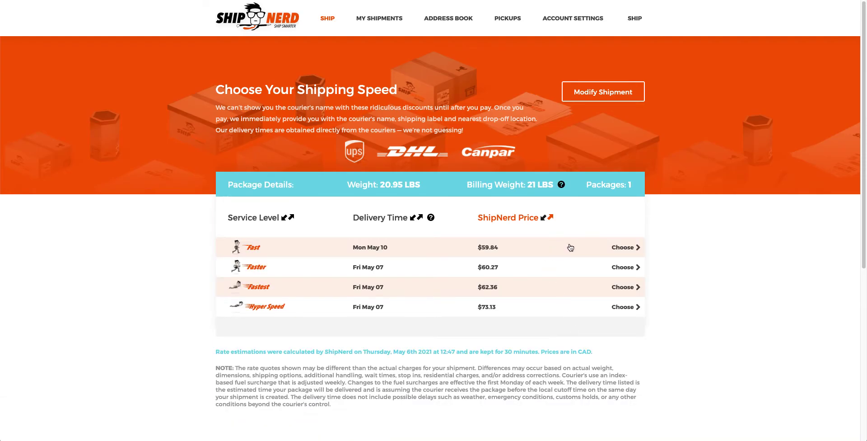
Buy the duplicated shipment's label at the Fast service level and decline the access point delivery.
click(624, 247)
click(603, 370)
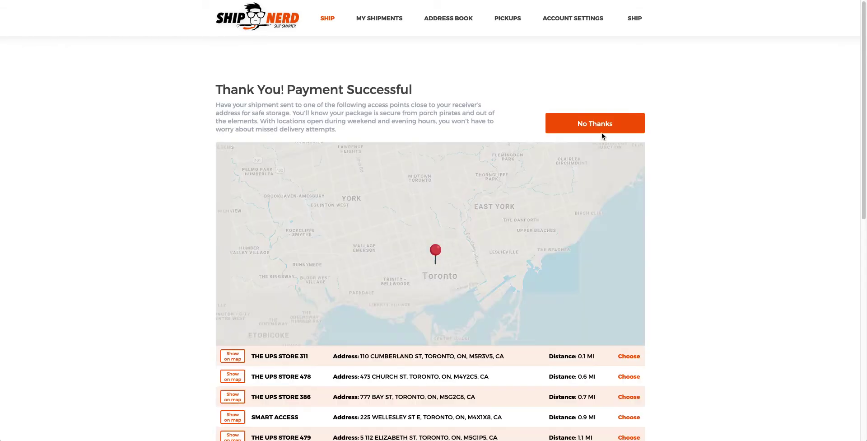
click(602, 129)
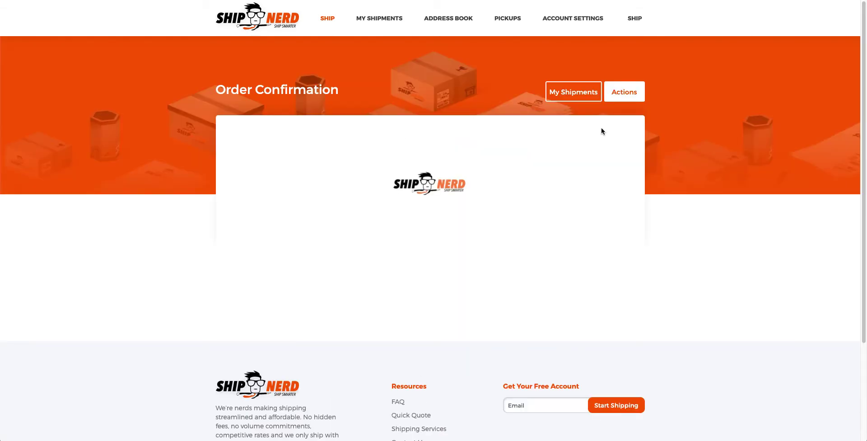
Partially fulfill the second shipment with the 1 remaining T shirt.
click(620, 96)
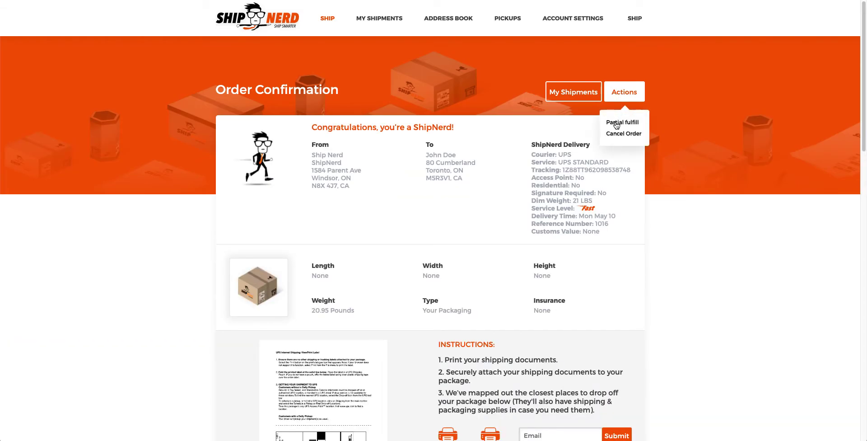
click(616, 123)
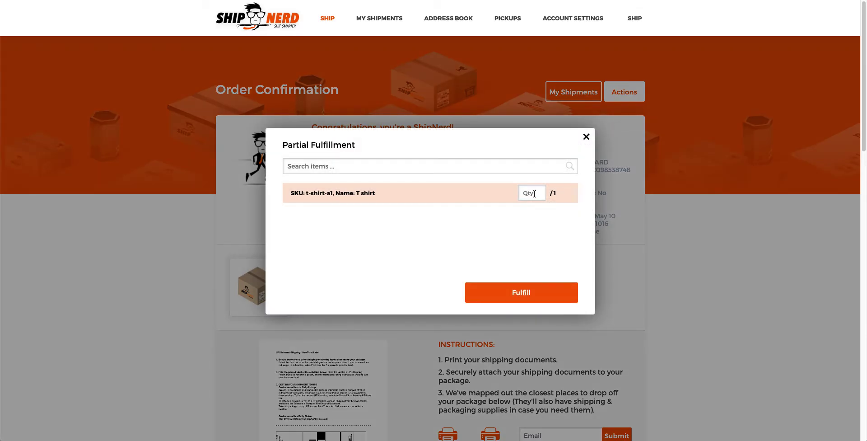
text(1)
click(527, 294)
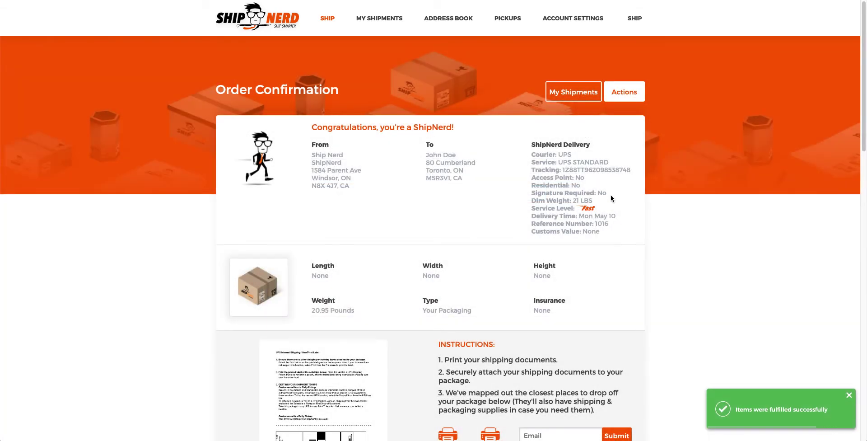
Open My Shipments, expand the Shipnerd-Test-1 order's grouped shipments and review the details of the newer one.
click(567, 97)
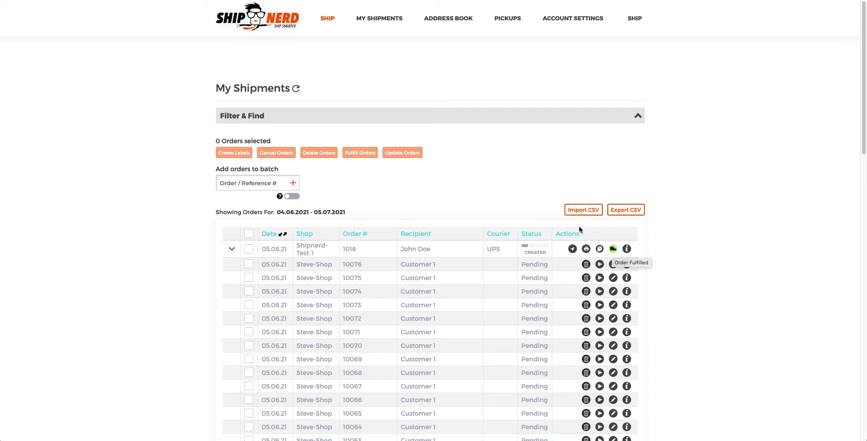
click(231, 250)
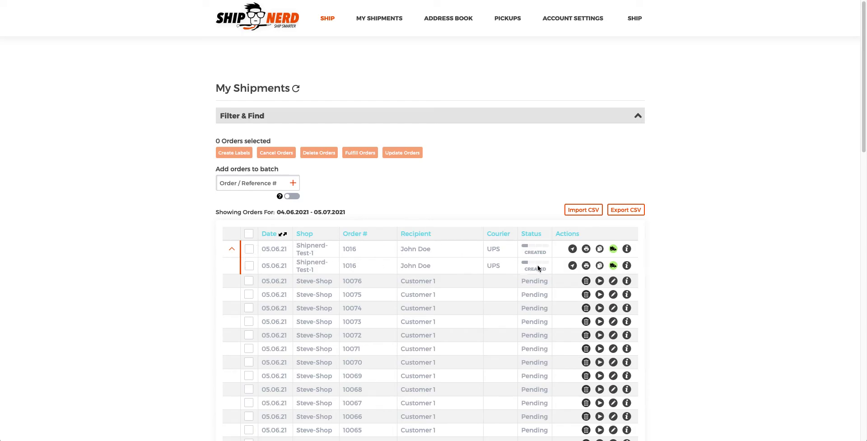
click(627, 248)
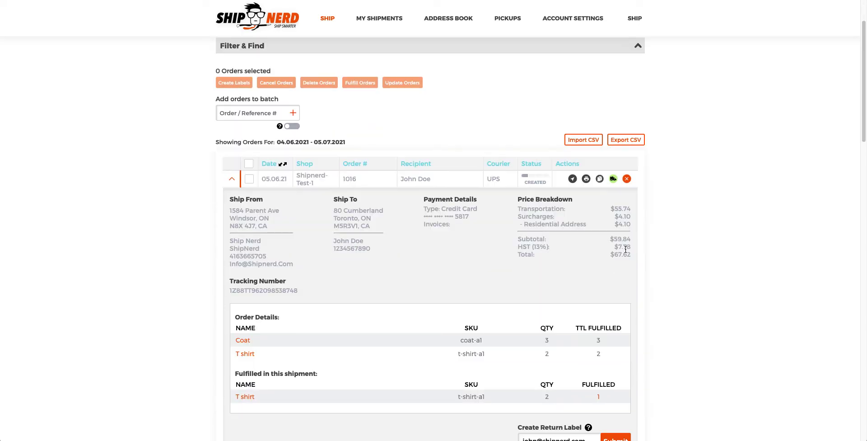
scroll(623, 250, down, 2)
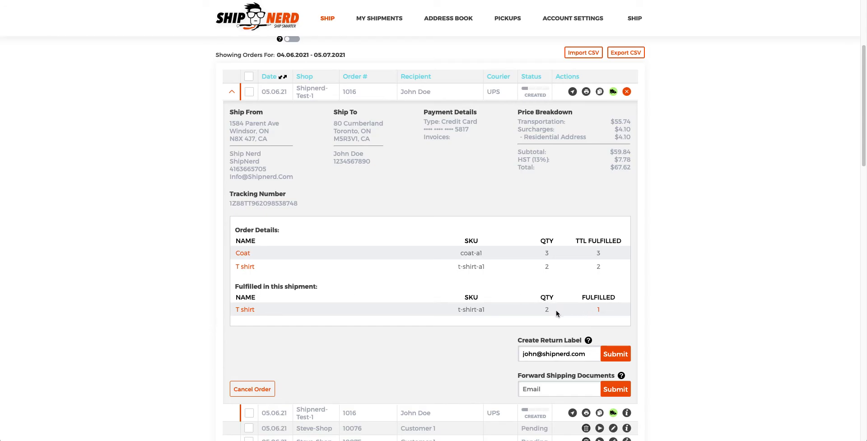
scroll(546, 310, down, 1)
Show the older Shipnerd-Test-1 shipment's details, compare its fulfilled items with the newer one and collapse them.
click(627, 395)
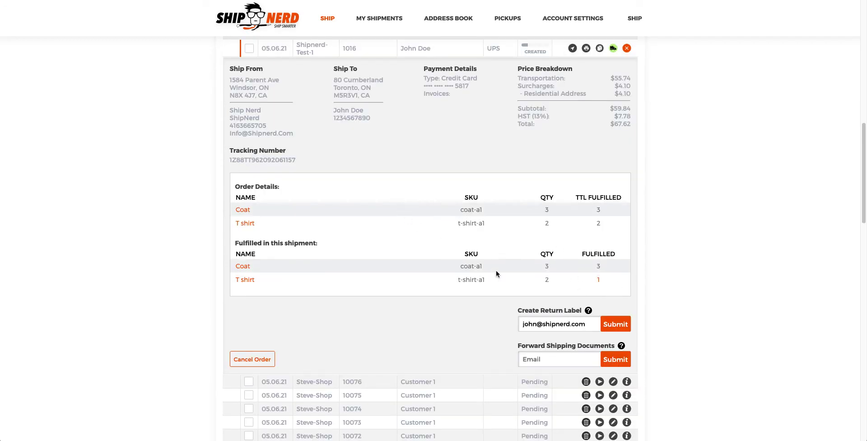
scroll(582, 281, up, 1)
scroll(584, 283, up, 8)
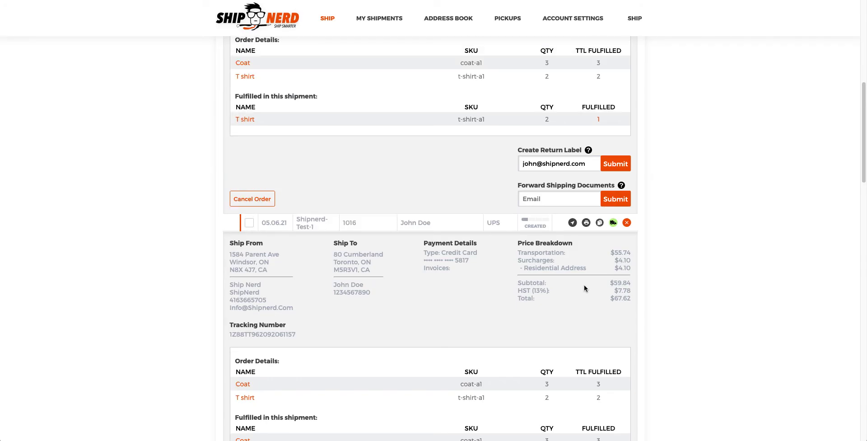
scroll(621, 361, down, 3)
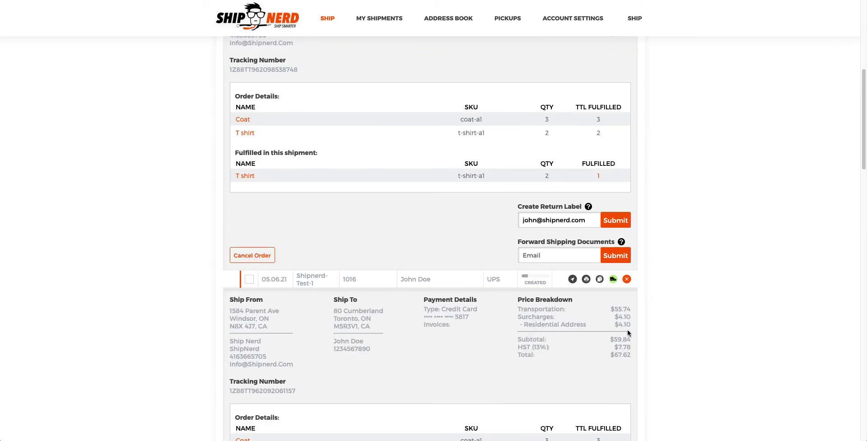
click(627, 279)
scroll(631, 104, up, 2)
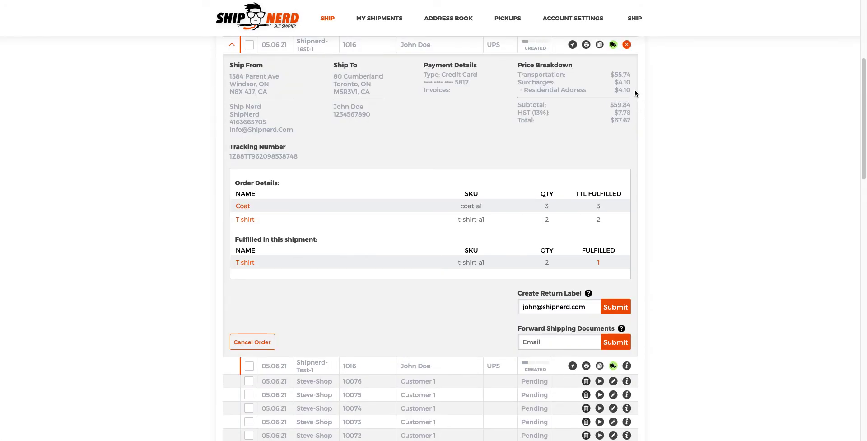
Collapse the newer shipment's details and the Shipnerd-Test-1 order's group of shipments.
click(626, 47)
scroll(271, 99, up, 1)
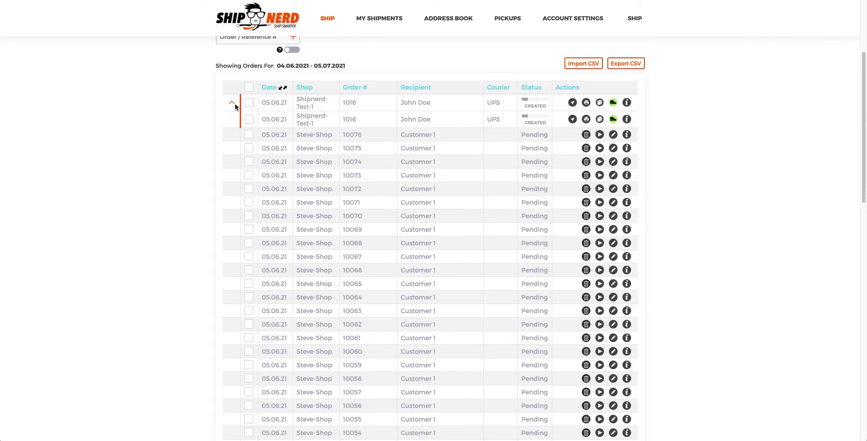
click(232, 102)
scroll(543, 102, up, 3)
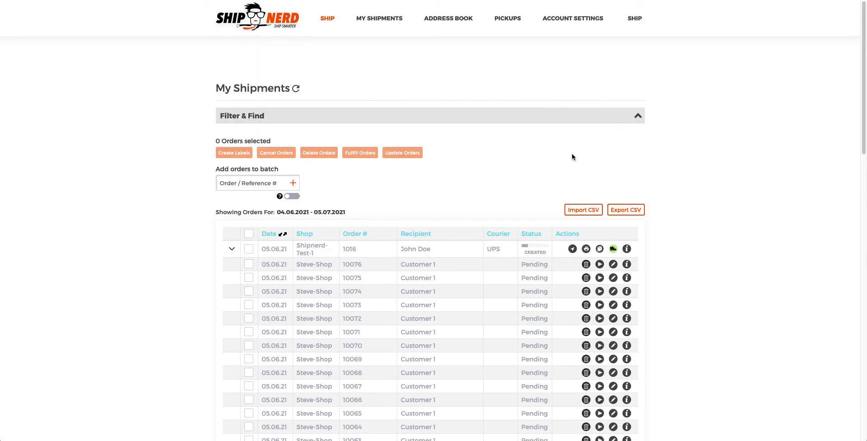
Filter the shipments list for the Shipnerd-Test-1 order by adding its order number to the order ID filter and searching.
click(637, 116)
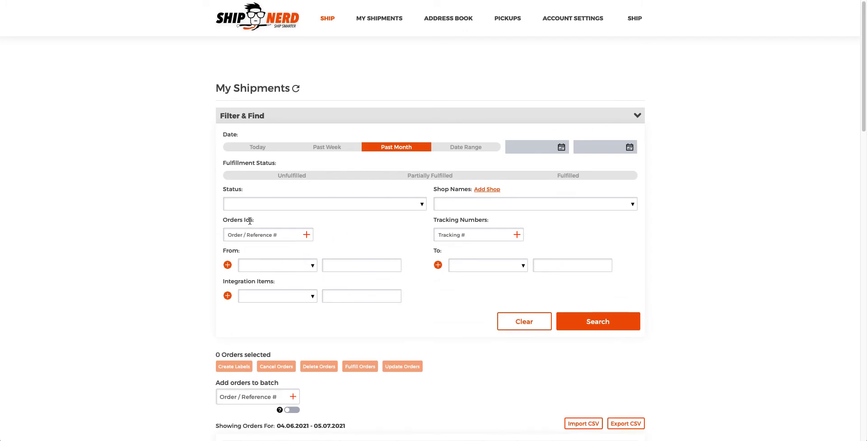
text(1016)
click(307, 235)
click(598, 323)
scroll(600, 326, down, 8)
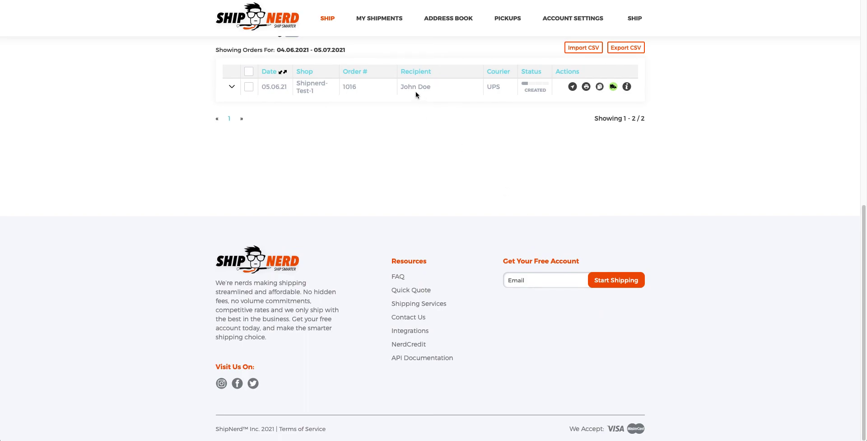
Expand the filtered order's grouped shipments and review the newer shipment's details and tracking number.
click(231, 87)
click(625, 87)
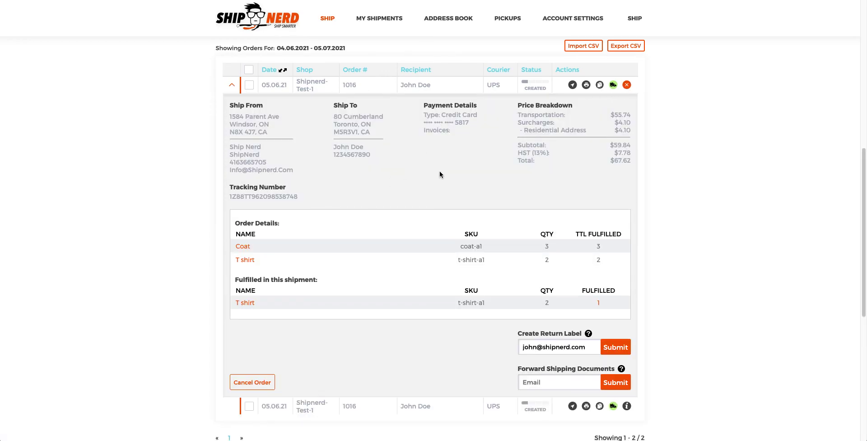
scroll(440, 174, up, 1)
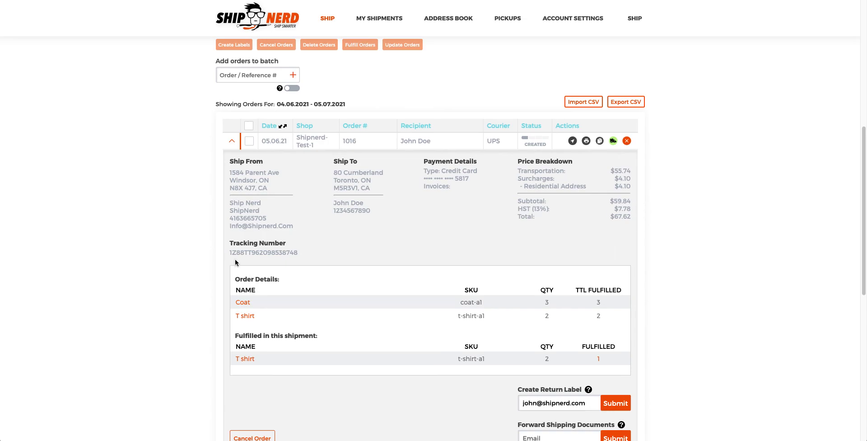
click(630, 141)
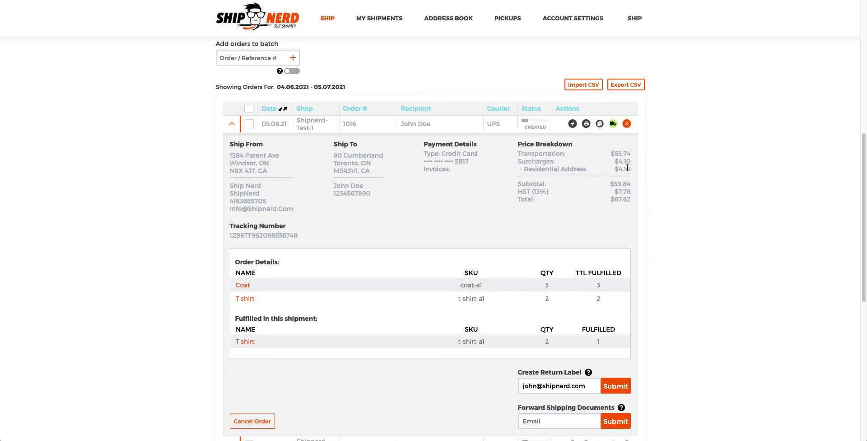
Show the older shipment's details as well, compare both tracking numbers and clear the text selection.
click(627, 284)
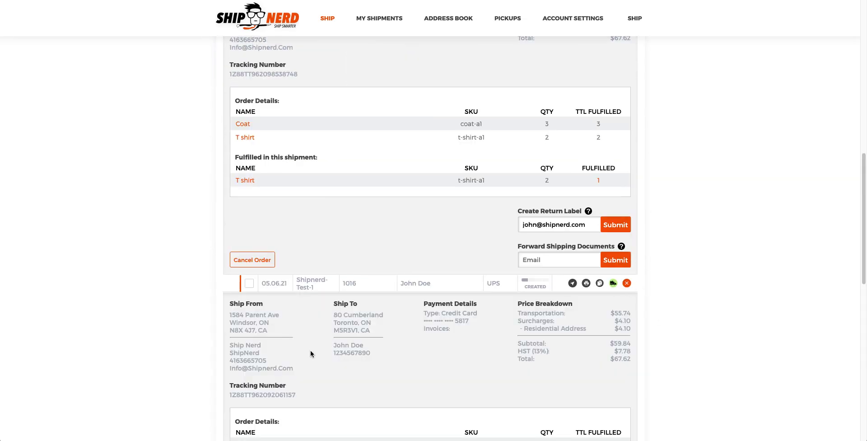
scroll(311, 349, down, 1)
drag(298, 378, 262, 370)
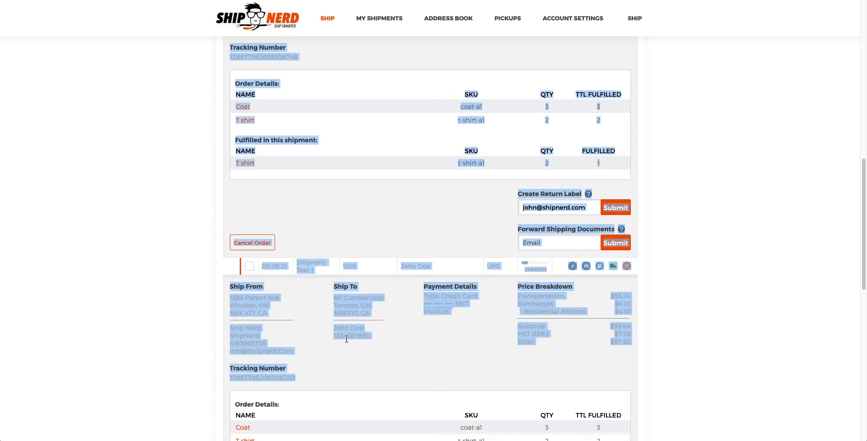
scroll(627, 237, up, 4)
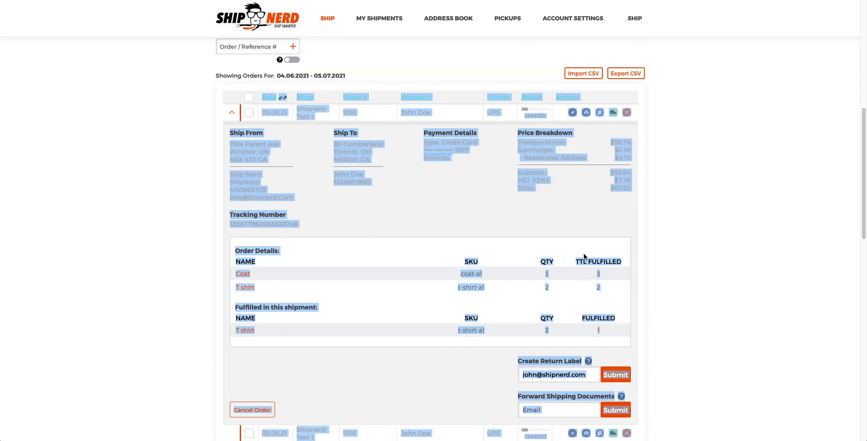
click(677, 85)
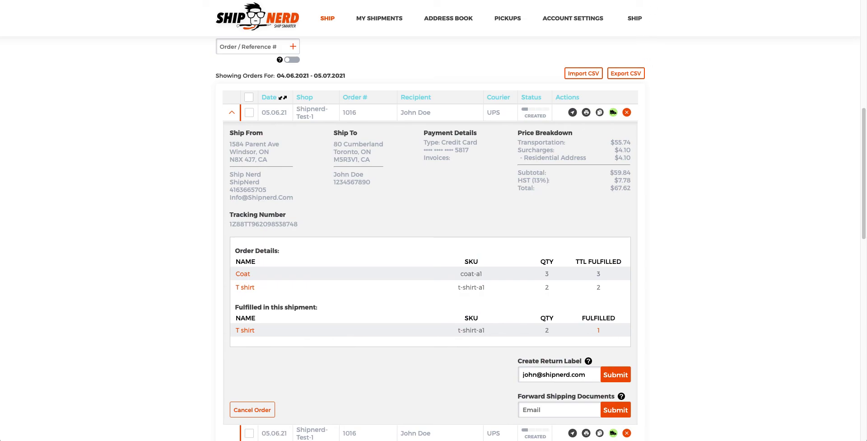